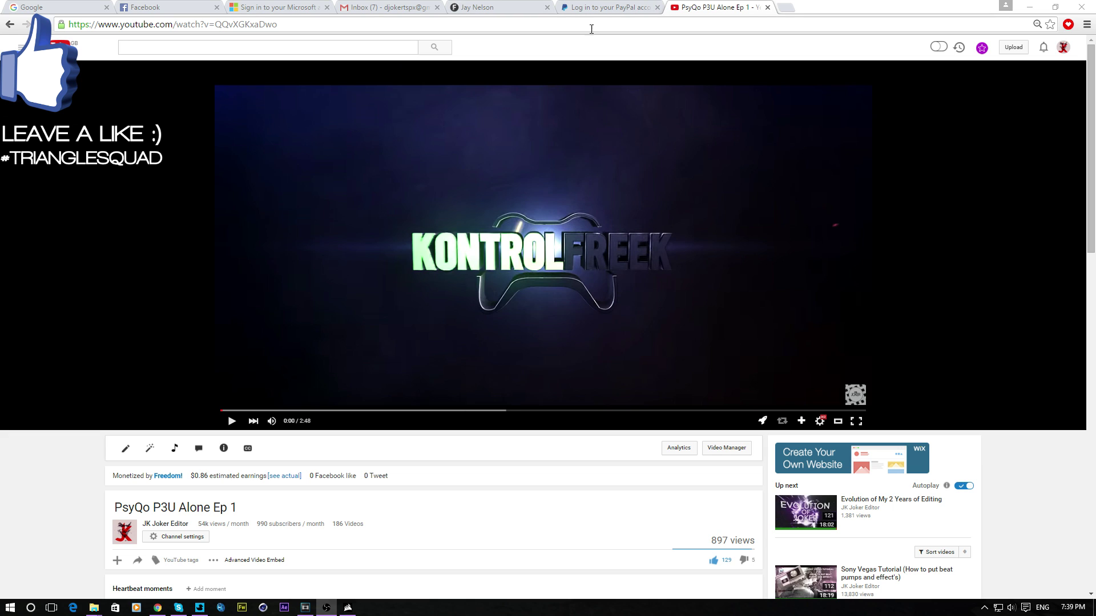
# Step: In a new tab, search Google for youtube and open the YouTube home page
pyautogui.click(784, 8)
pyautogui.write('you')
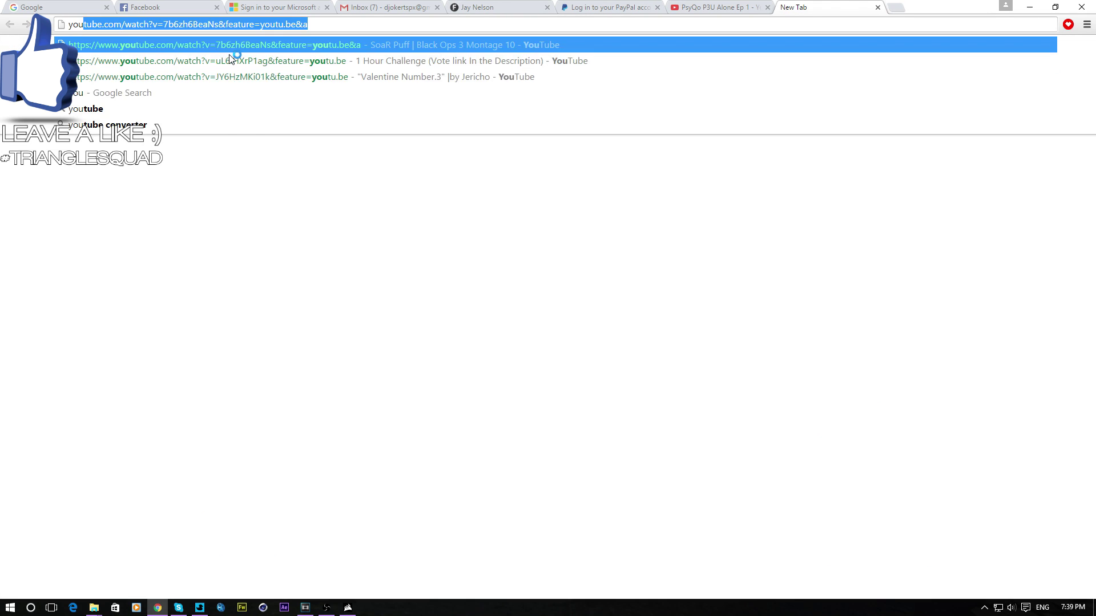
pyautogui.press('Down')
pyautogui.press('Down')
pyautogui.press('Down')
pyautogui.press('Down')
pyautogui.press('Return')
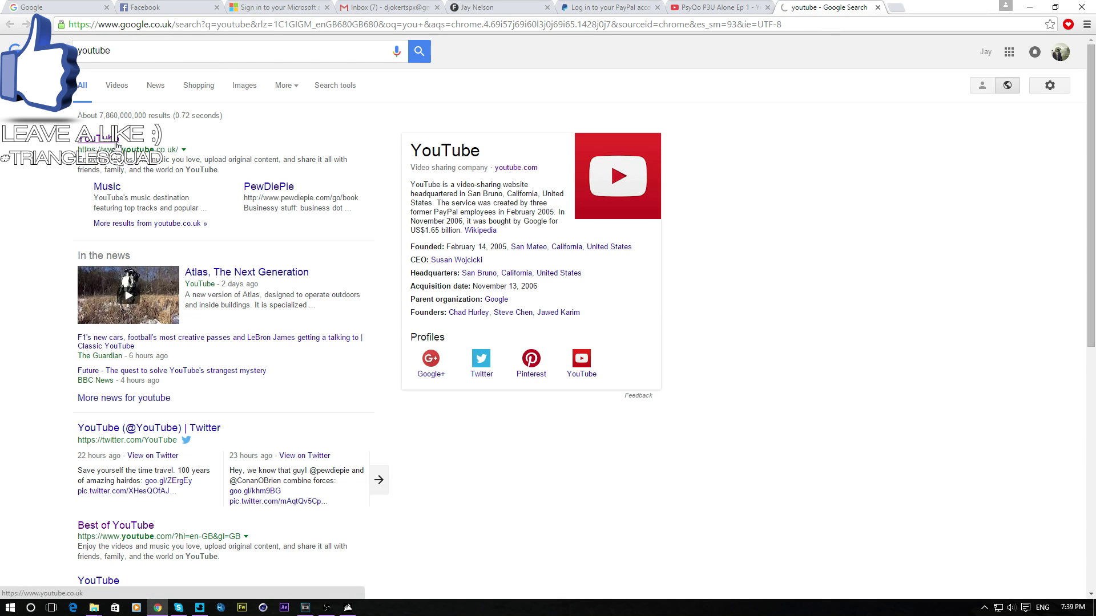
pyautogui.click(115, 144)
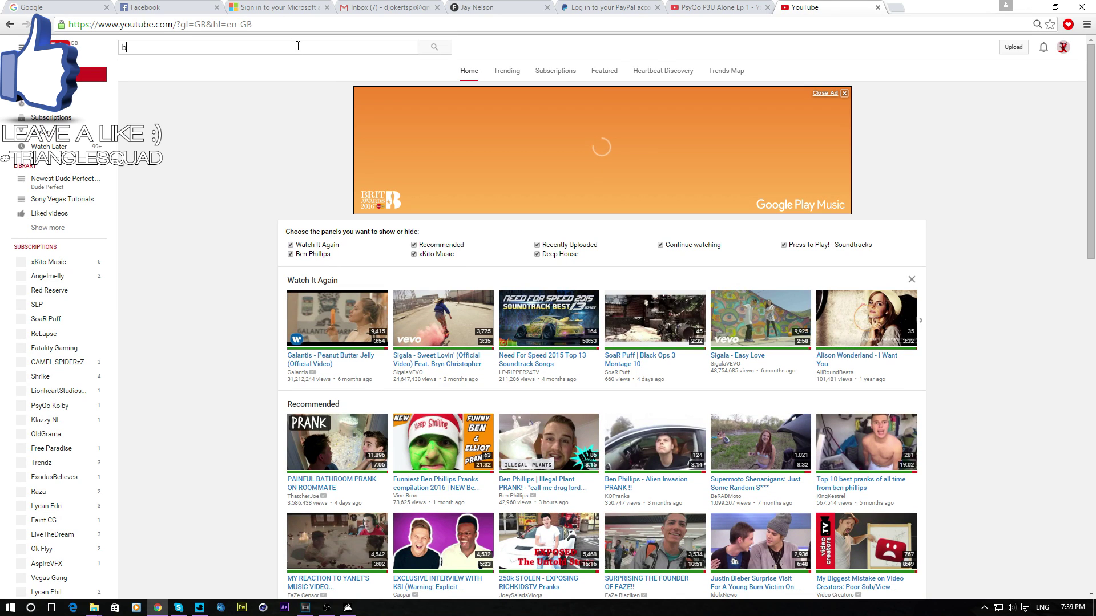
# Step: Search YouTube for 'bcc plugins'
pyautogui.click(298, 46)
pyautogui.write('bcc plugins')
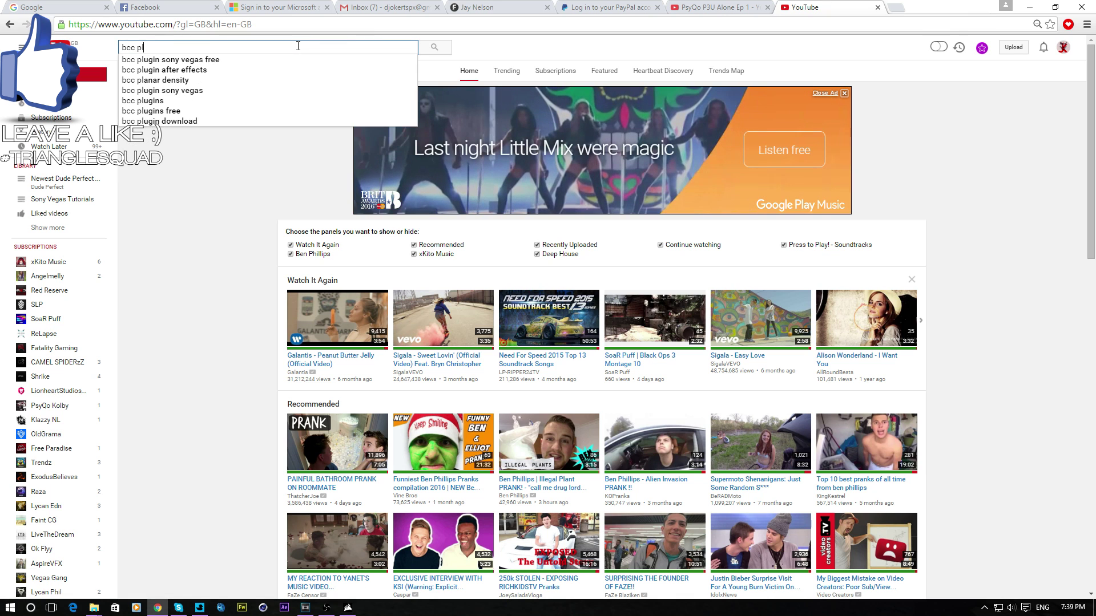
pyautogui.press('Return')
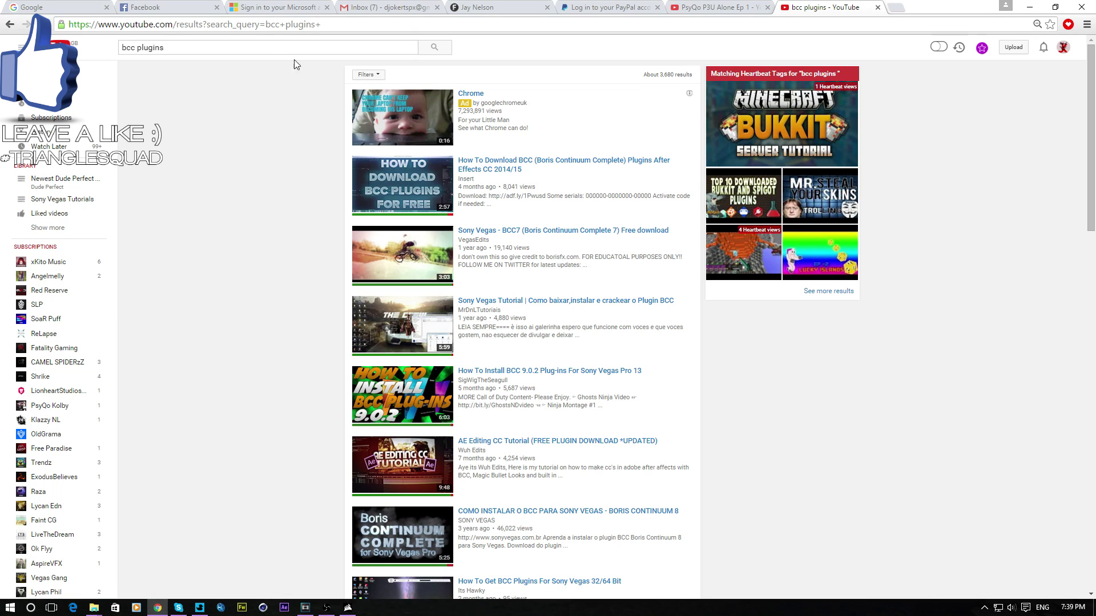
pyautogui.click(269, 41)
# Step: Refine the YouTube search to 'bcc plugins sony vegas'
pyautogui.write('son')
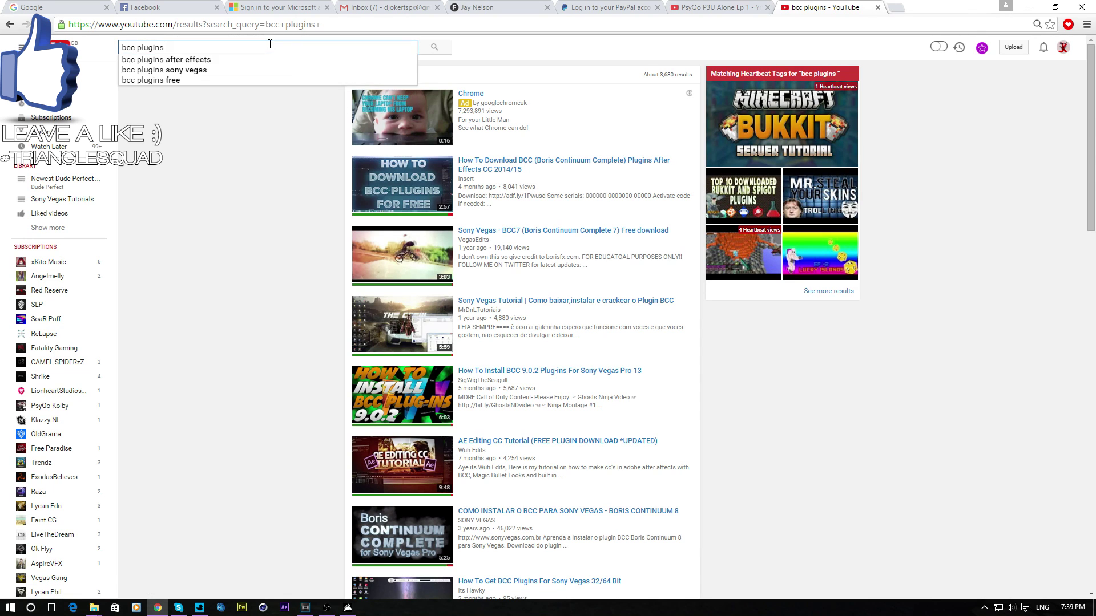
pyautogui.write('y veag')
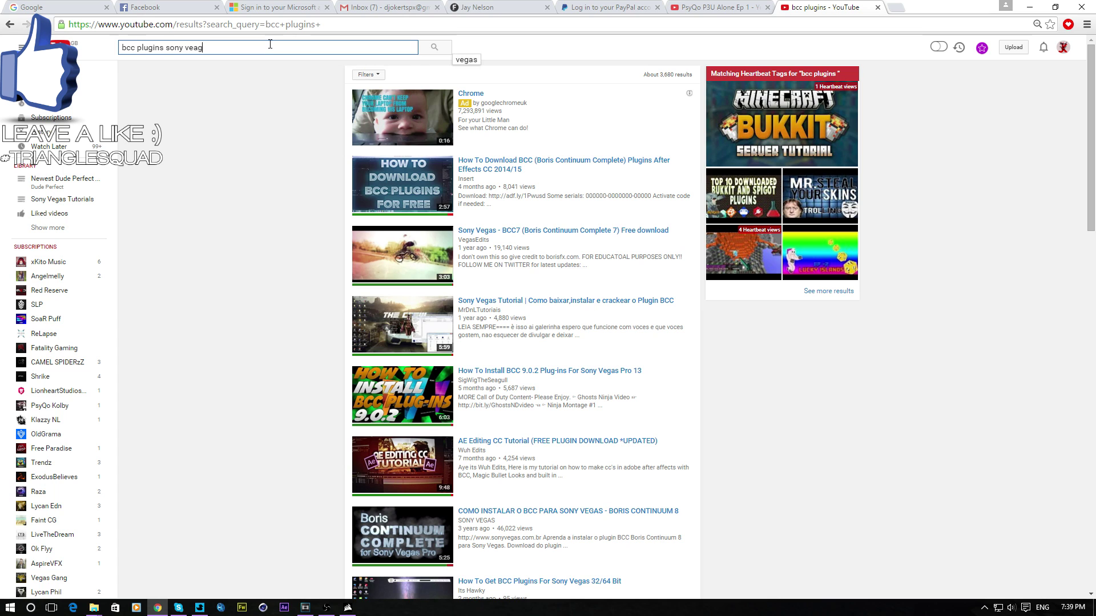
pyautogui.press('BackSpace')
pyautogui.press('BackSpace')
pyautogui.write('gas')
pyautogui.press('Return')
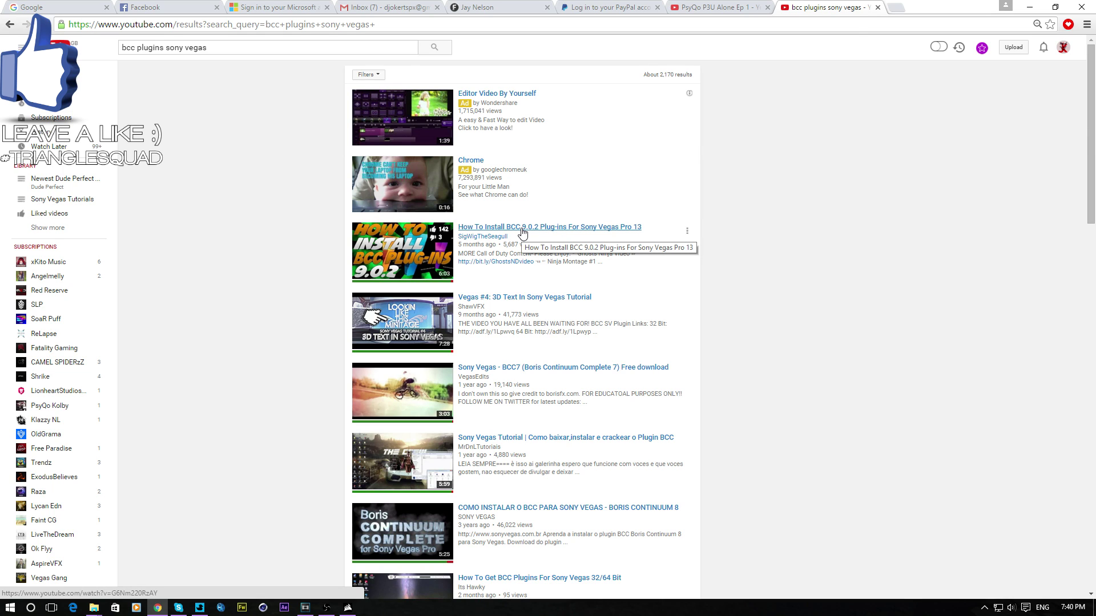
# Step: Play the PsyQo P3U Alone Ep 1 video past its intro with volume up, then minimize Chrome
pyautogui.click(719, 7)
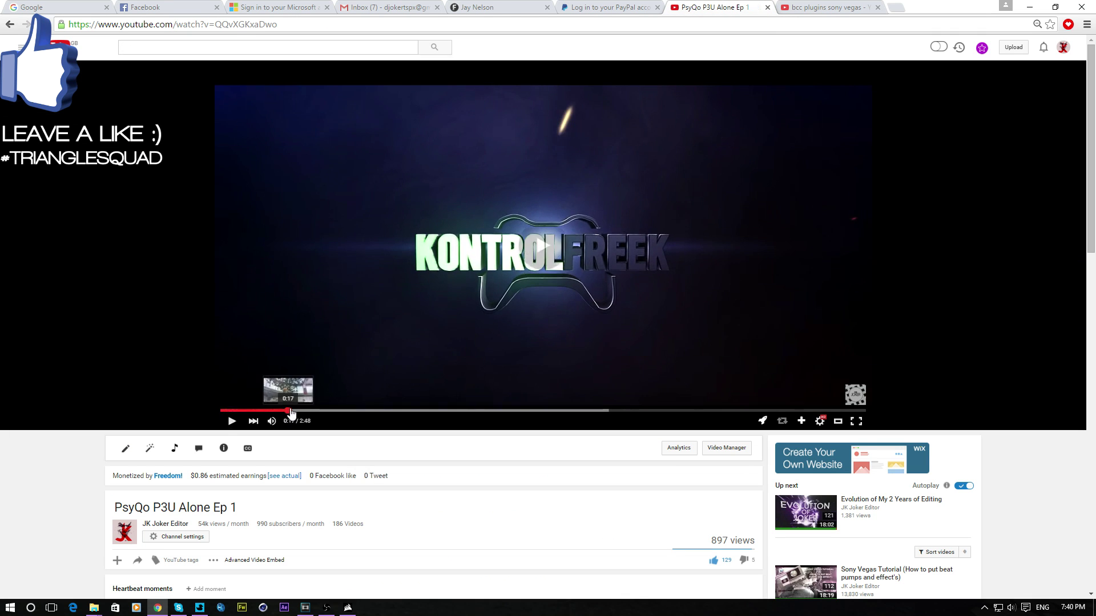
pyautogui.click(267, 410)
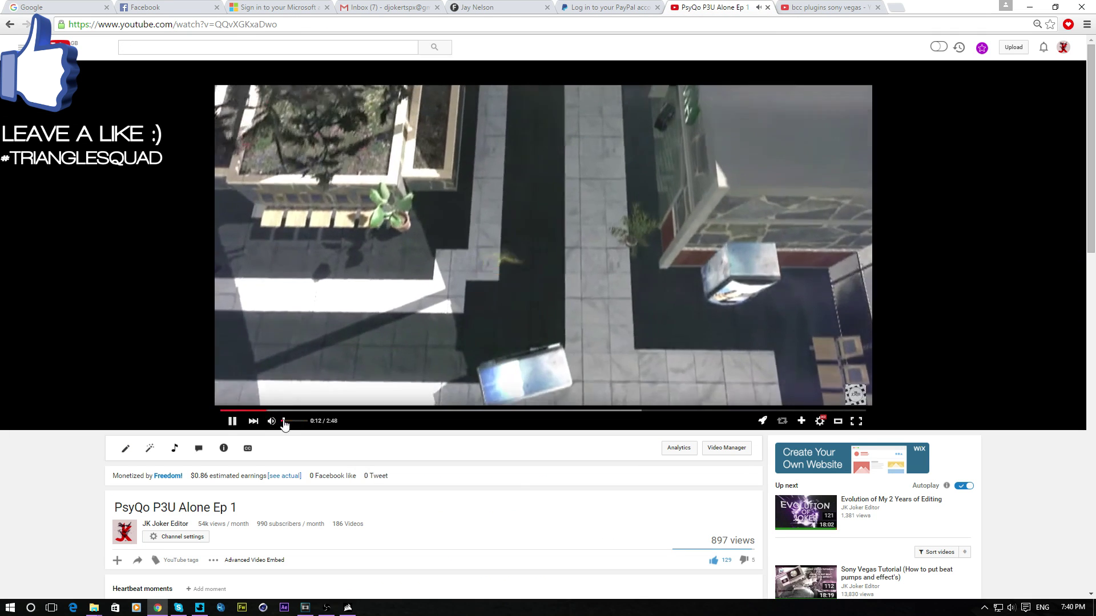
pyautogui.moveTo(283, 421); pyautogui.dragTo(291, 420)
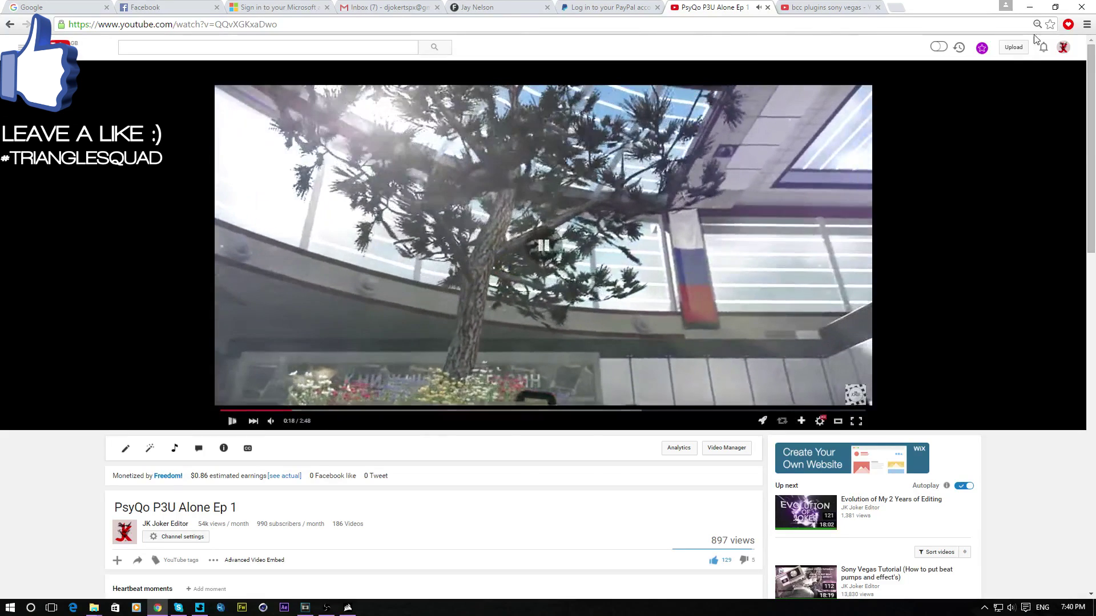
pyautogui.click(1029, 6)
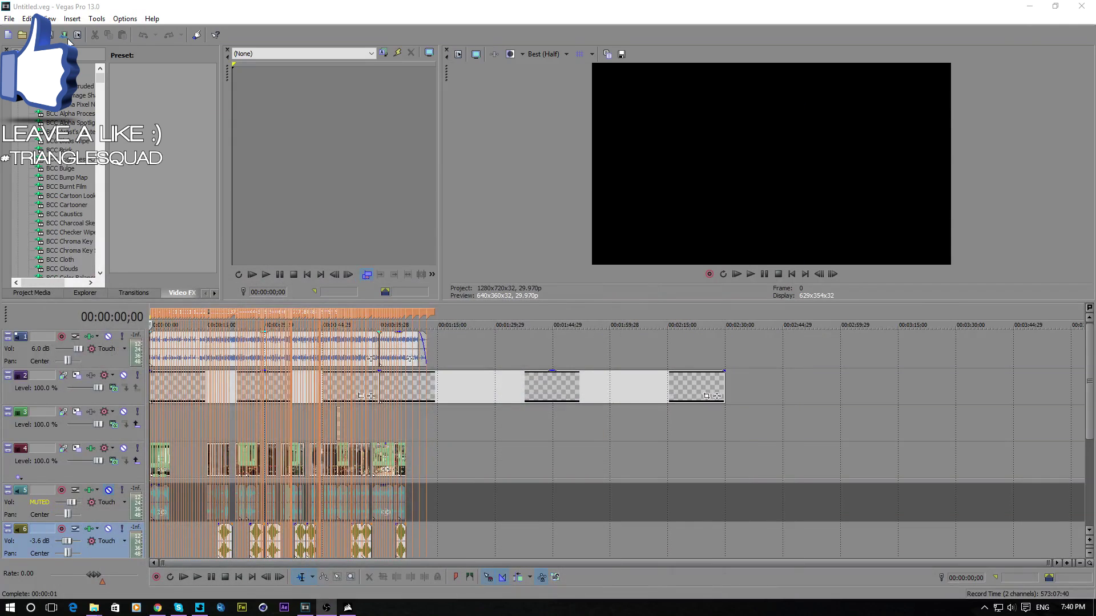
# Step: Start a new project with the gameplay clip, matching its video settings, and check its properties
pyautogui.click(8, 34)
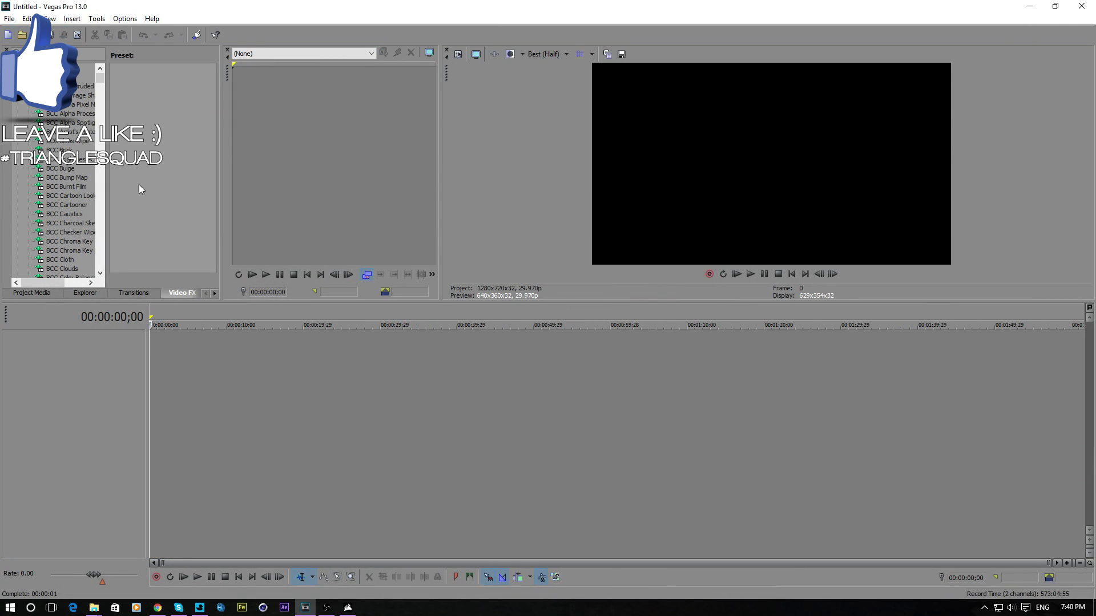
pyautogui.moveTo(93, 607)
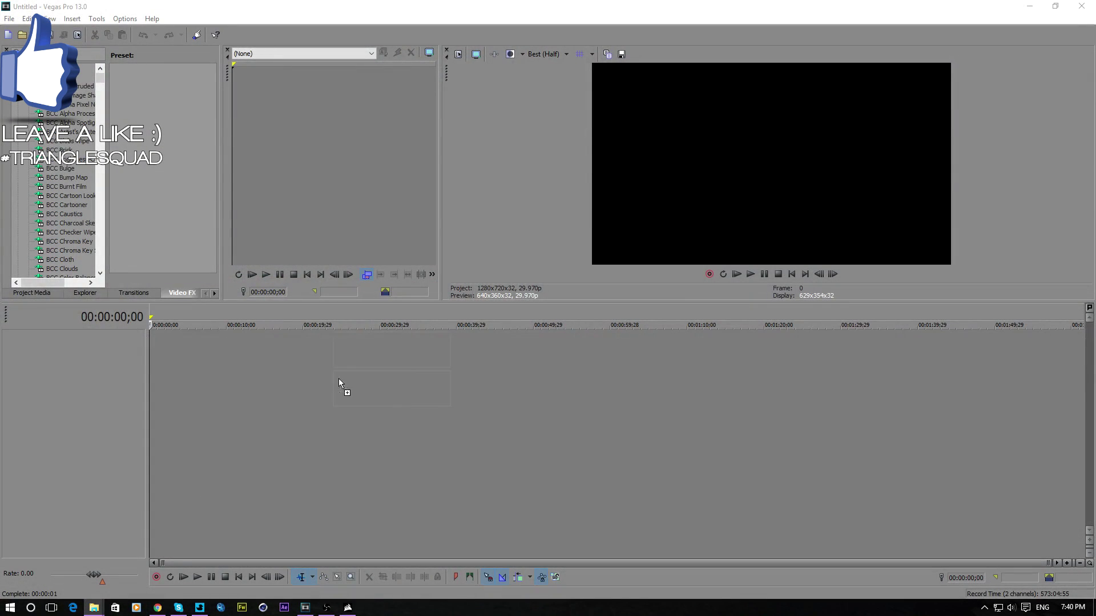
pyautogui.moveTo(343, 384); pyautogui.dragTo(192, 373)
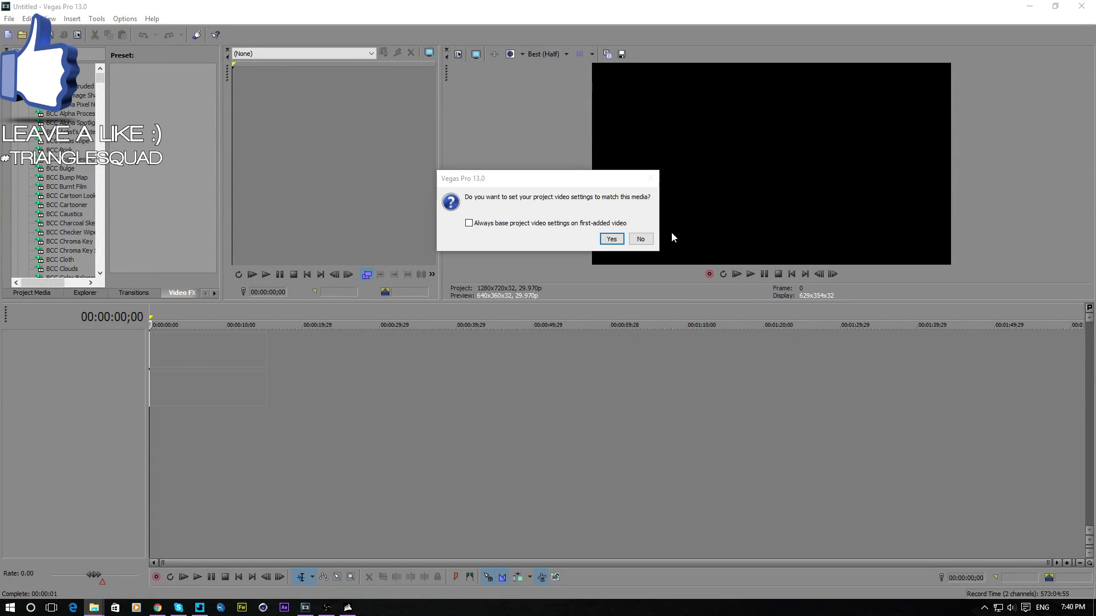
pyautogui.click(610, 239)
pyautogui.click(196, 357)
pyautogui.rightClick(196, 359)
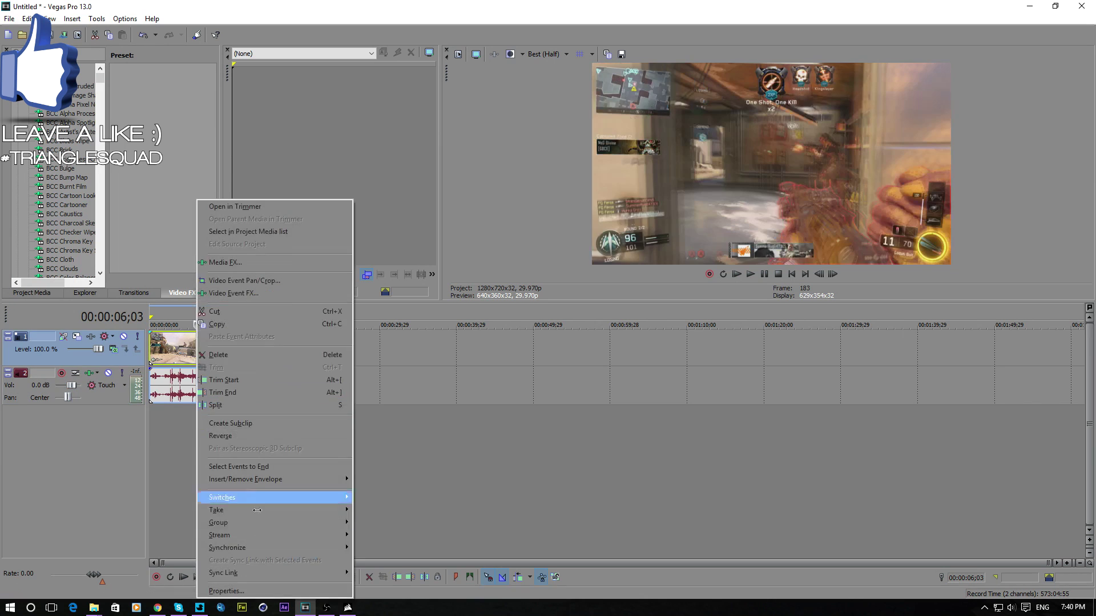
pyautogui.click(240, 590)
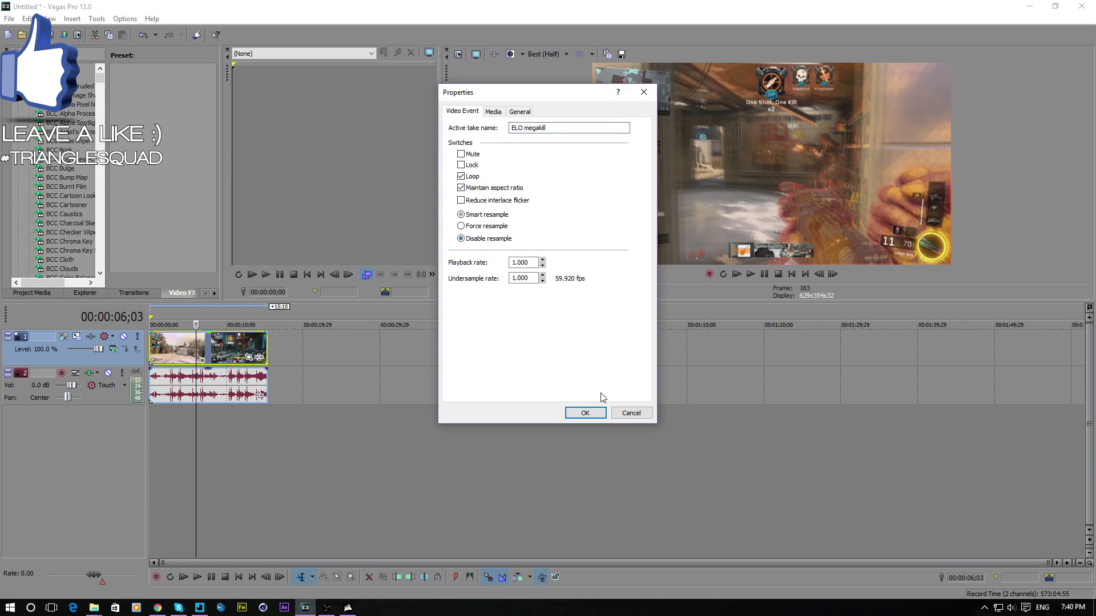
pyautogui.click(601, 416)
# Step: Insert an empty video track above the gameplay clip's track
pyautogui.rightClick(44, 360)
pyautogui.click(82, 386)
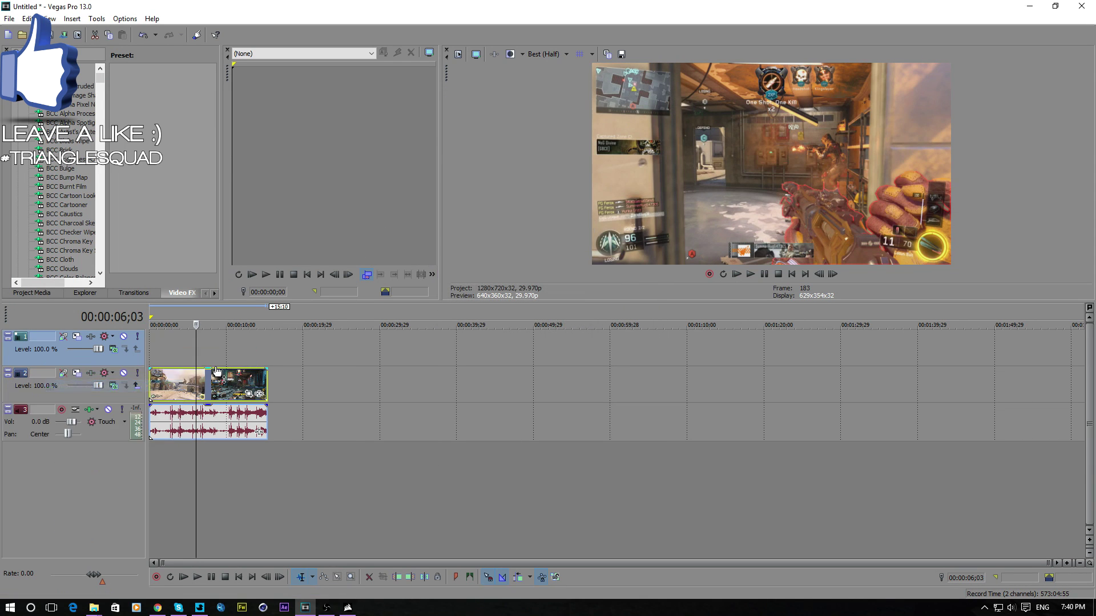
pyautogui.click(72, 18)
# Step: Add a Text Media event on the top track and replace 'Sample Text' with 'burnt'
pyautogui.click(89, 149)
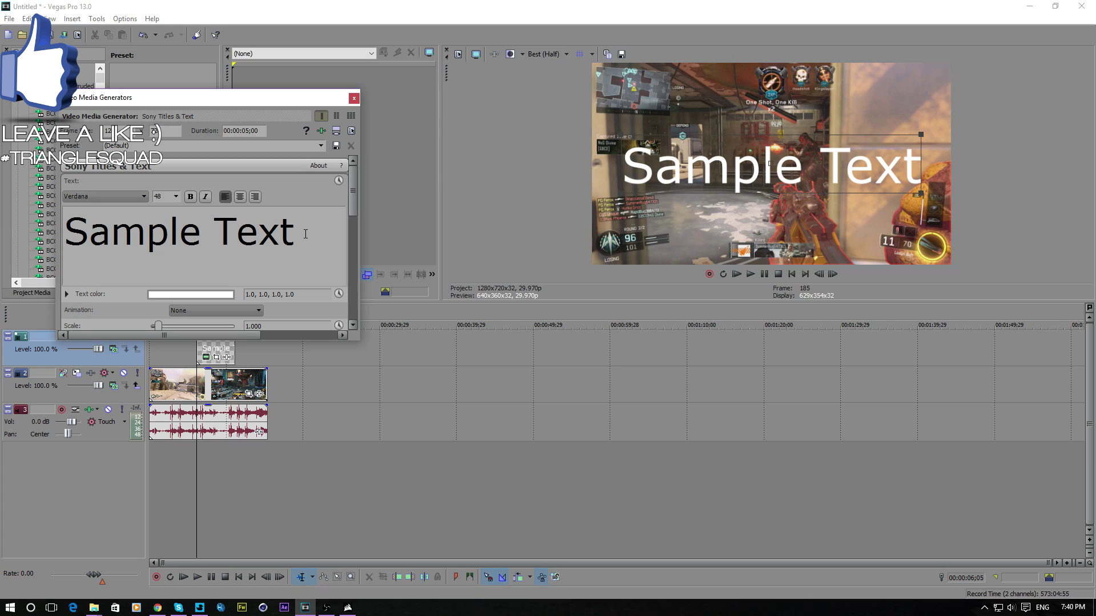
pyautogui.hotkey('ctrl', 'a')
pyautogui.write('bunr')
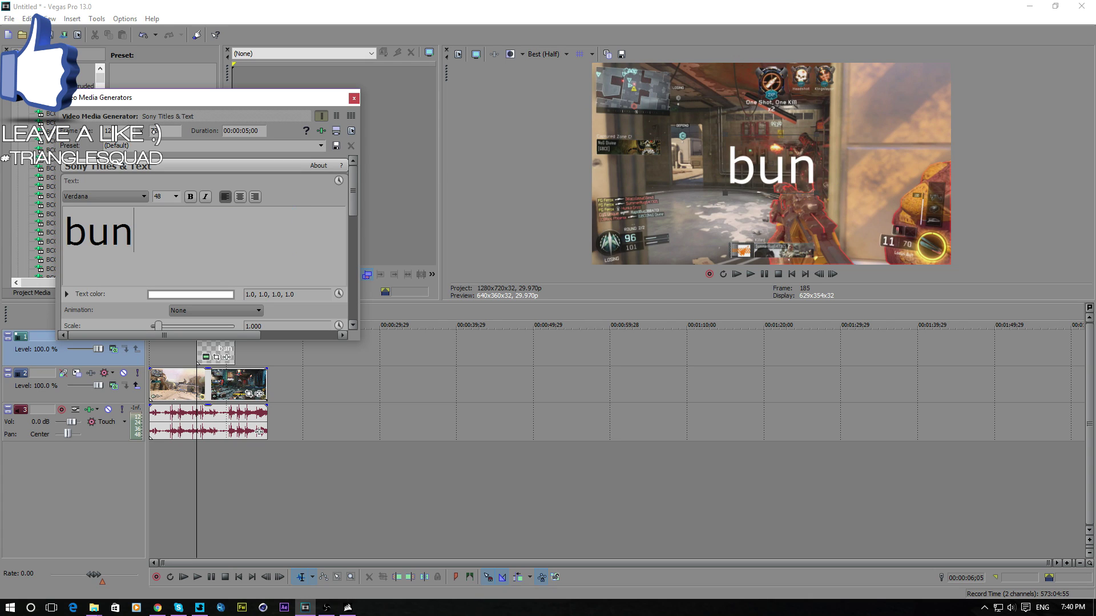
pyautogui.press('BackSpace')
pyautogui.press('BackSpace')
pyautogui.write('rnt')
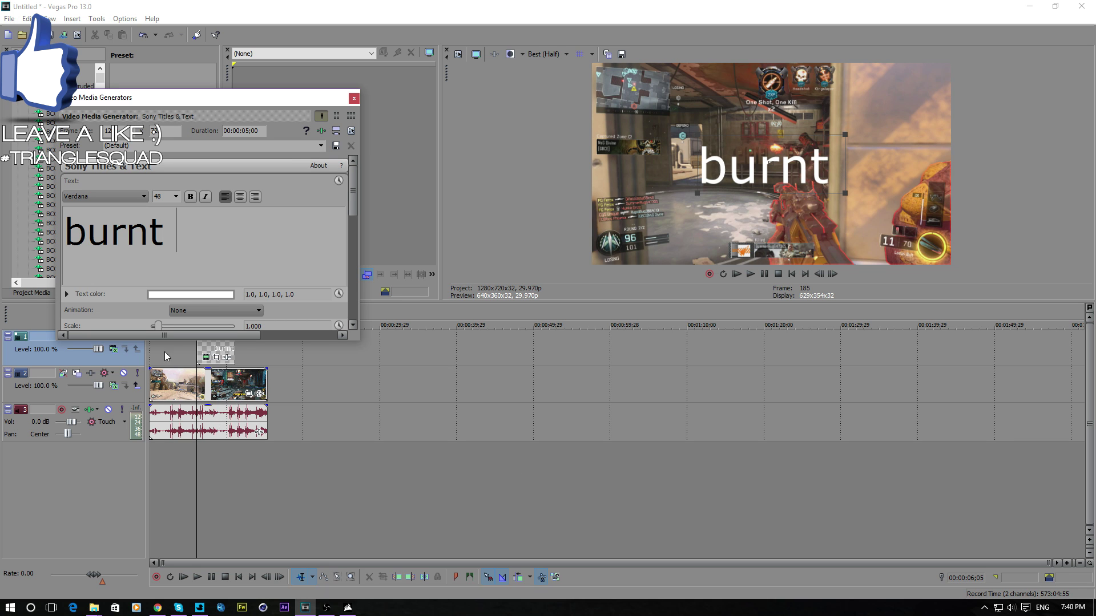
# Step: Add the BCC Burnt Film effect to the 'burnt' title event from the Plug-In Chooser
pyautogui.click(227, 357)
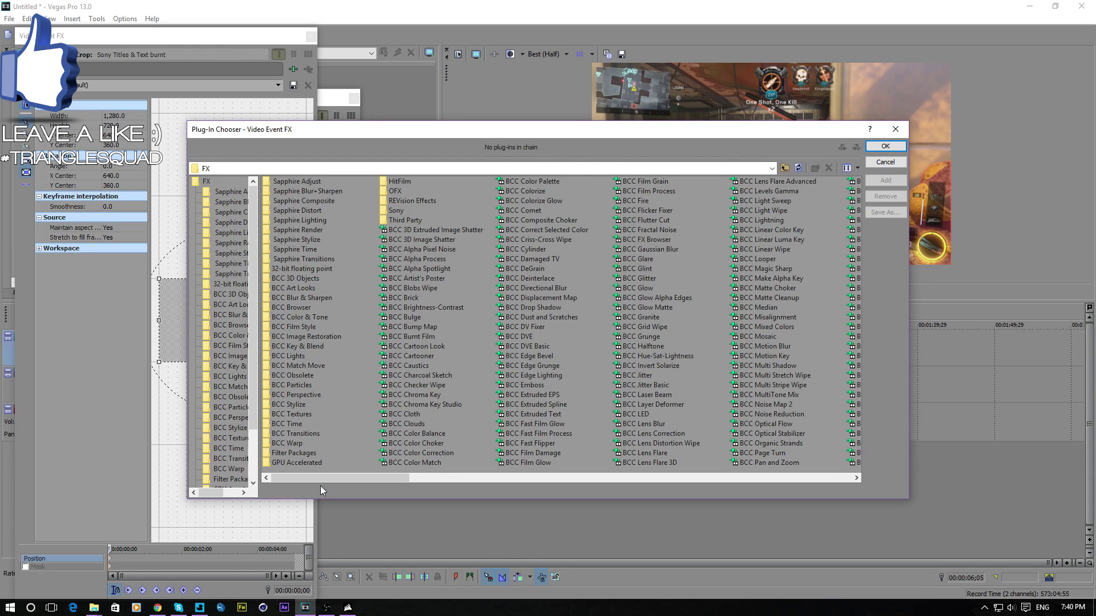
pyautogui.moveTo(583, 132); pyautogui.dragTo(584, 288)
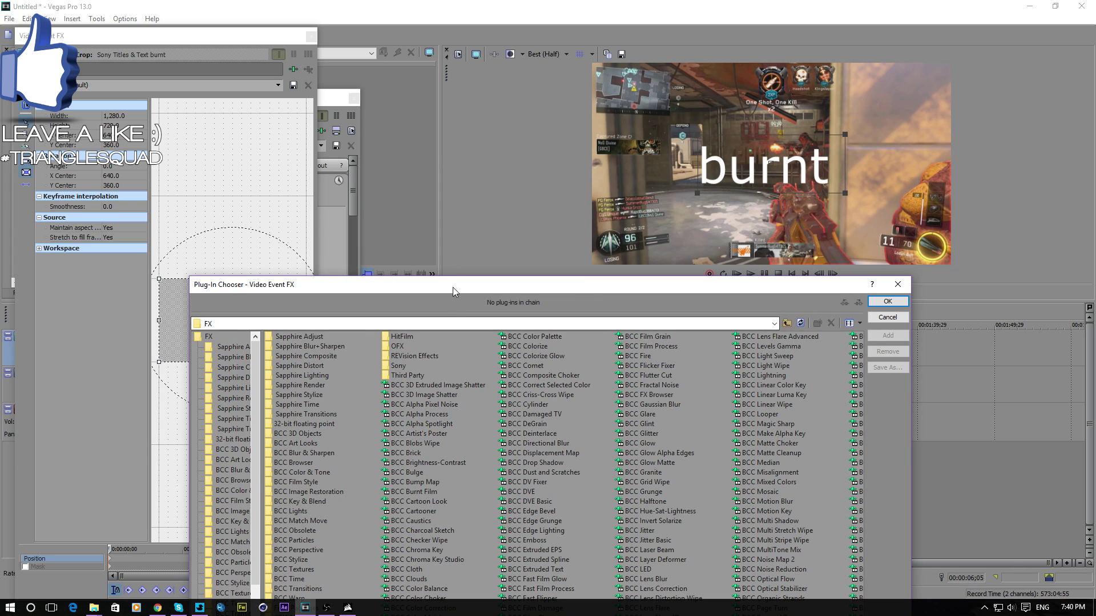
pyautogui.moveTo(453, 287); pyautogui.dragTo(486, 139)
pyautogui.click(230, 188)
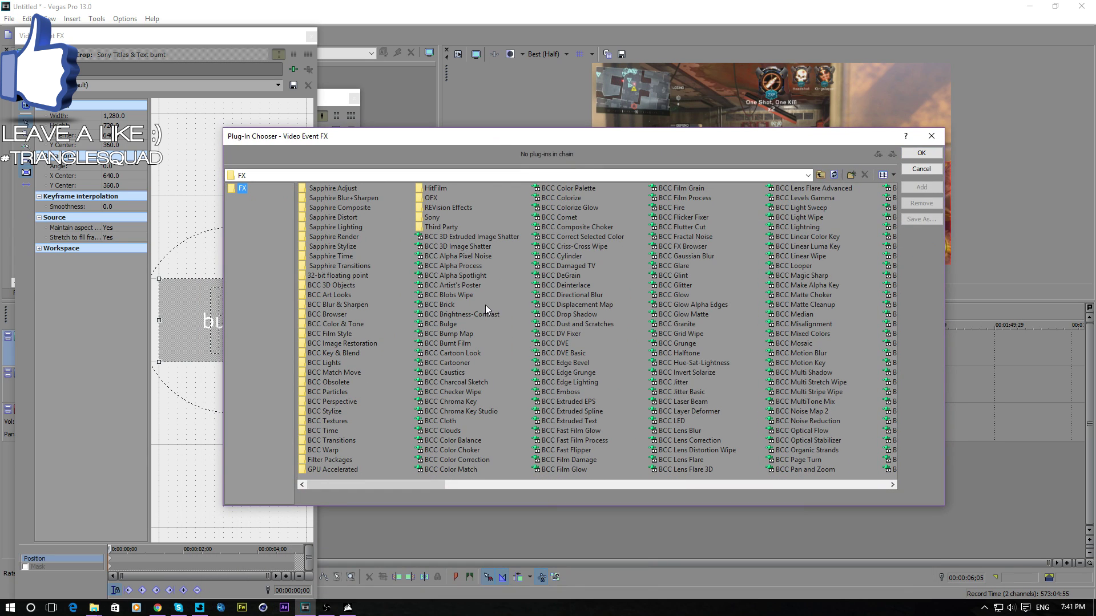
pyautogui.click(452, 344)
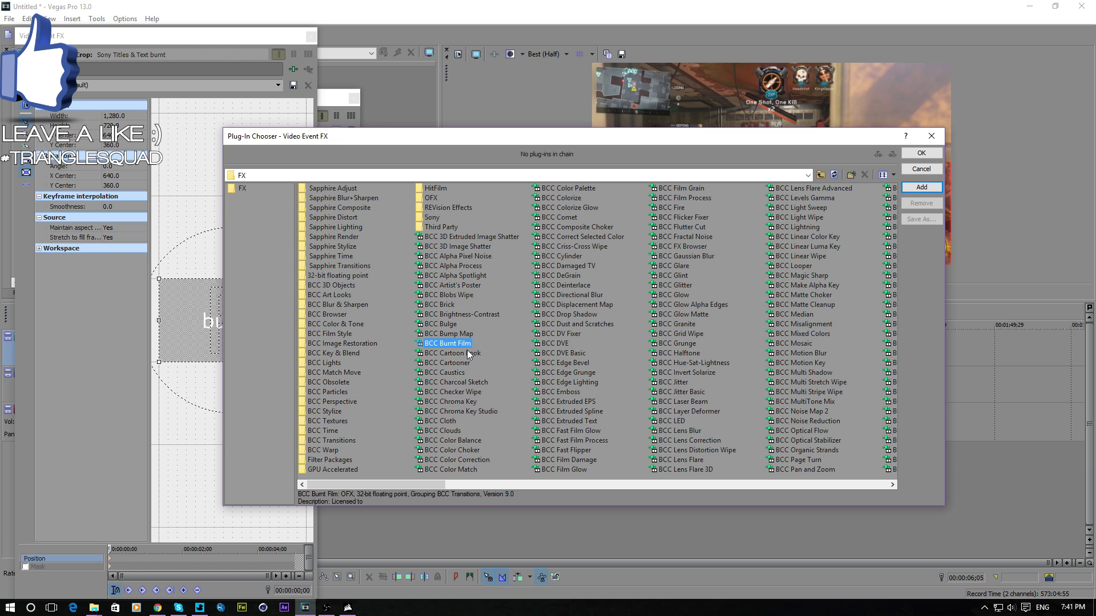
pyautogui.click(921, 187)
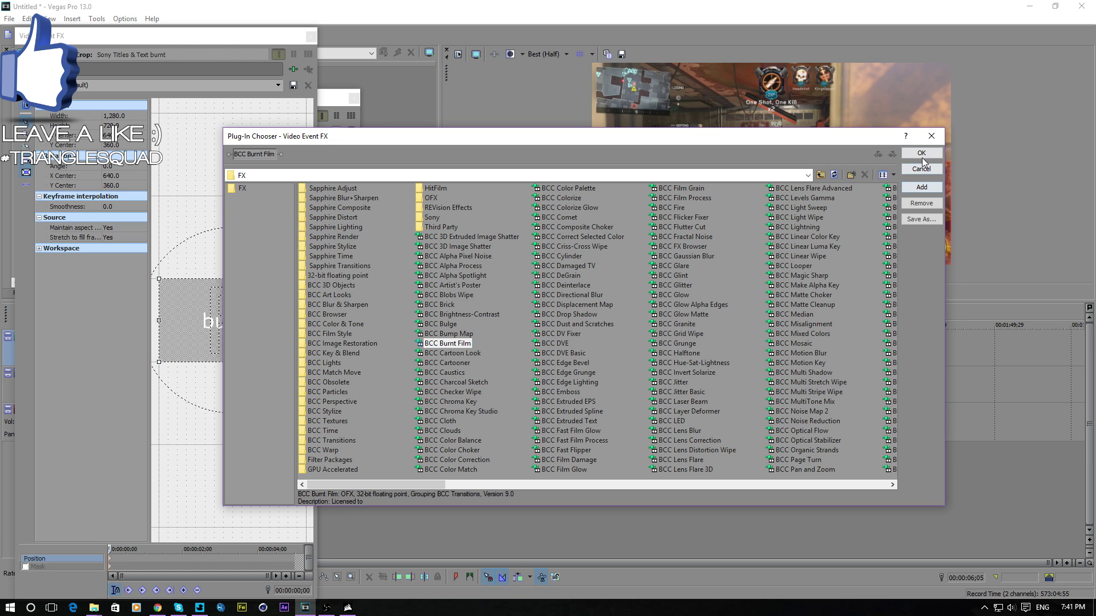
pyautogui.click(921, 153)
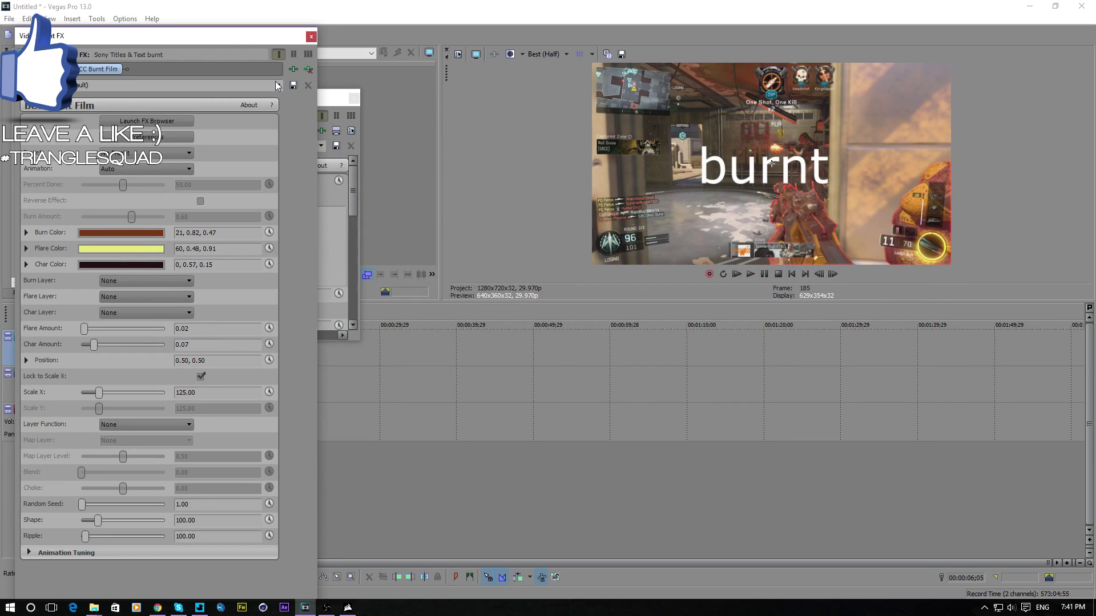
pyautogui.click(311, 36)
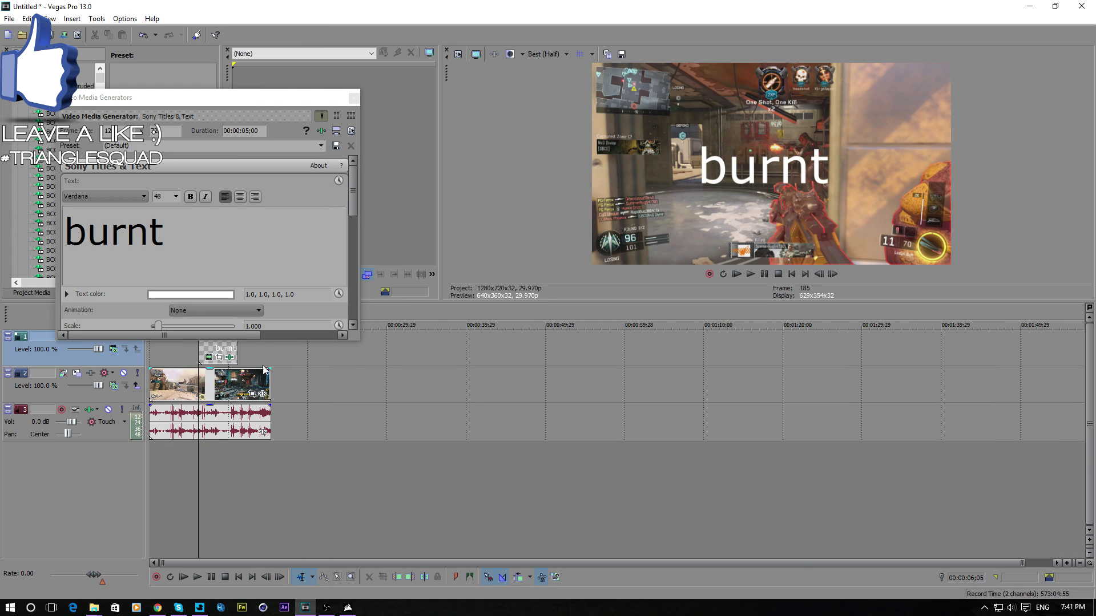
# Step: Play back the 'burnt' title to preview it burning away
pyautogui.scroll(2, 223, 374)
pyautogui.click(223, 357)
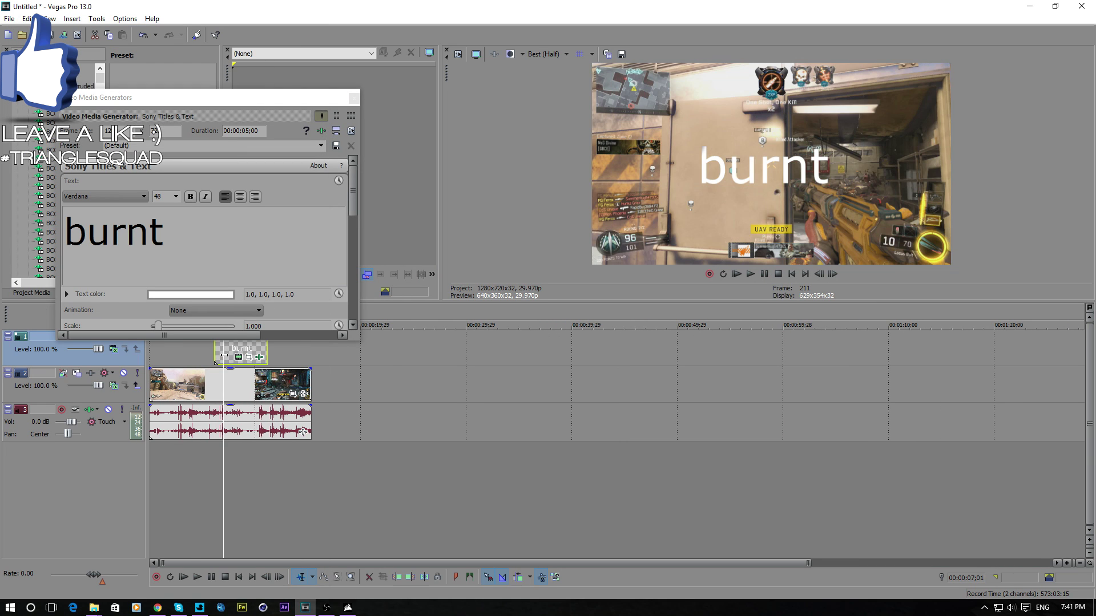
pyautogui.press('space')
pyautogui.press('Return')
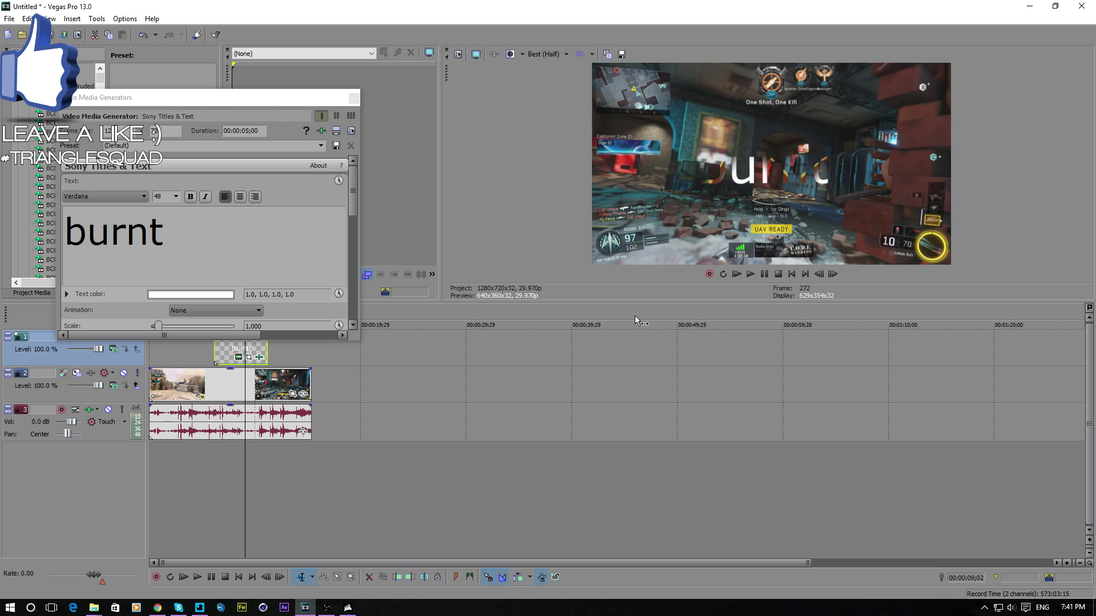
pyautogui.moveTo(330, 97); pyautogui.dragTo(422, 58)
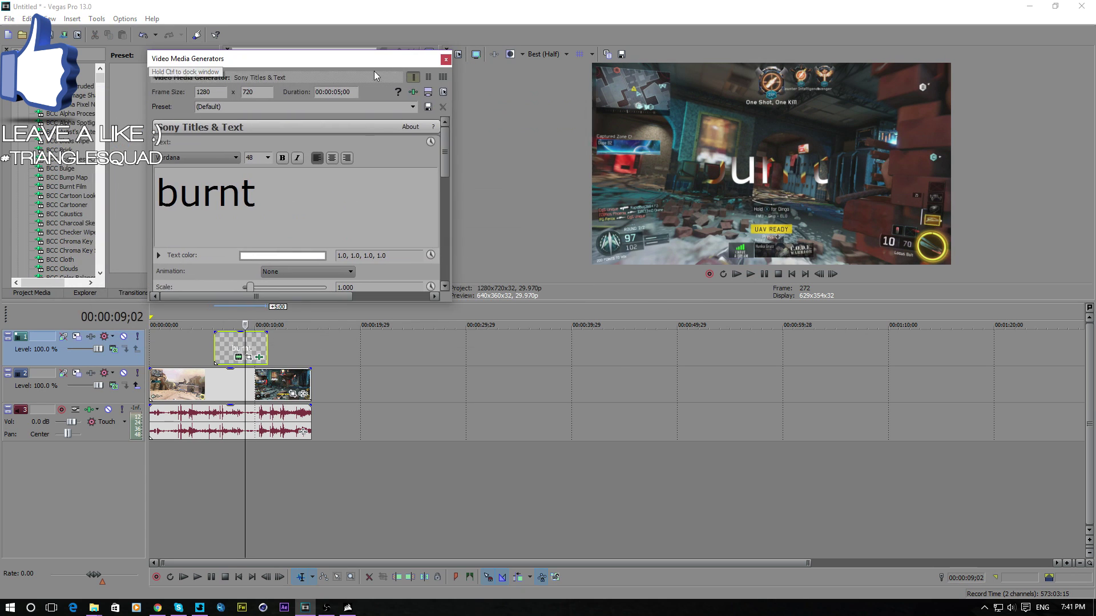
# Step: Remove BCC Burnt Film from the title and move the event to the timeline start
pyautogui.click(260, 357)
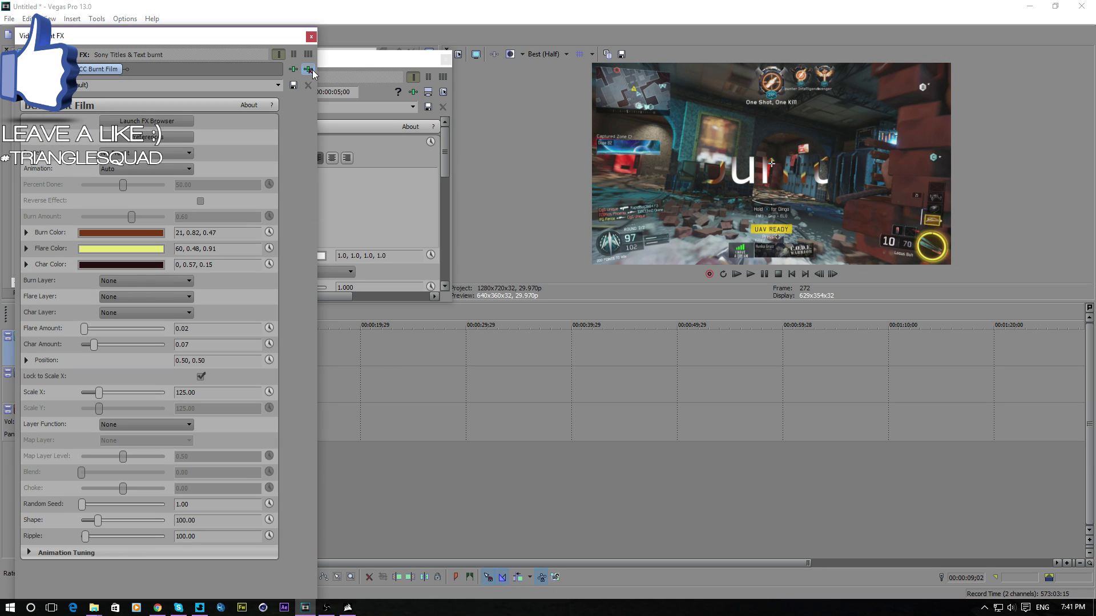
pyautogui.click(310, 37)
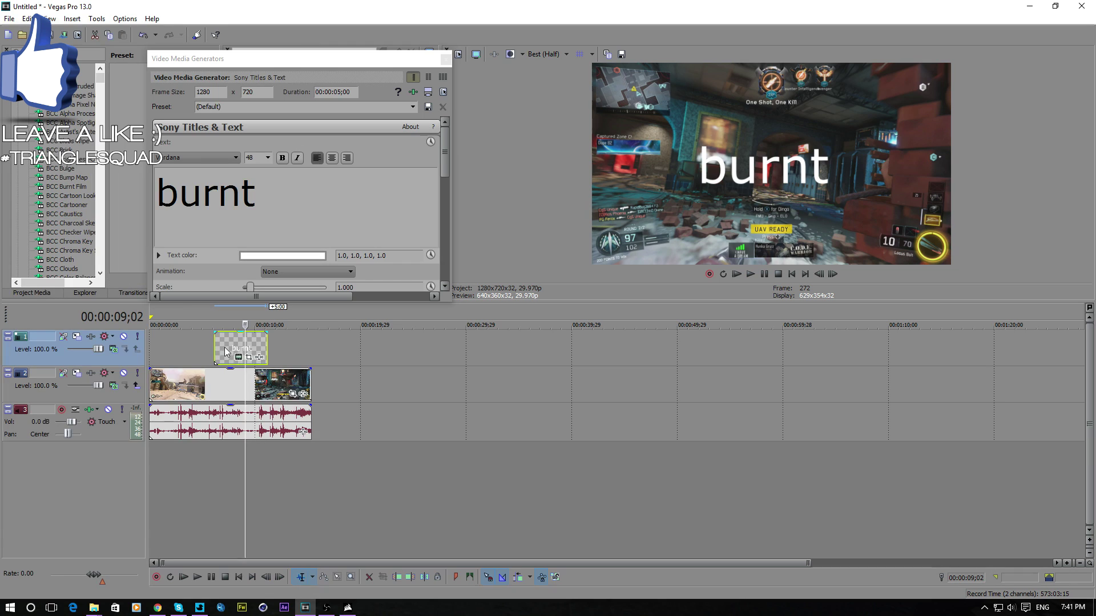
pyautogui.moveTo(228, 352); pyautogui.dragTo(165, 352)
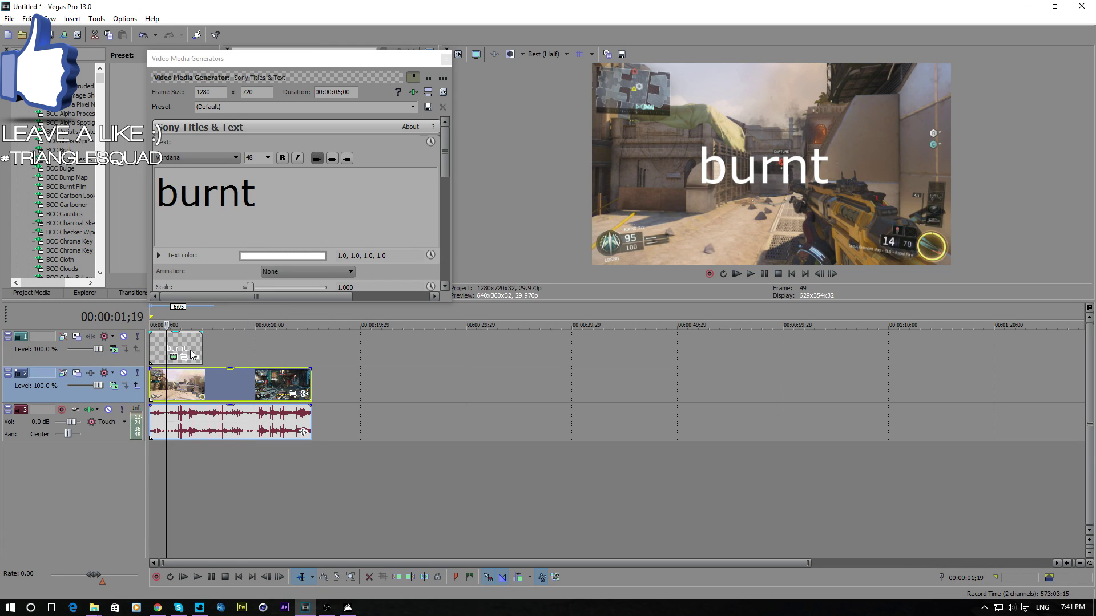
# Step: Lengthen the 'burnt' title event and check the generator's plug-in list
pyautogui.moveTo(199, 348); pyautogui.dragTo(240, 352)
pyautogui.click(244, 382)
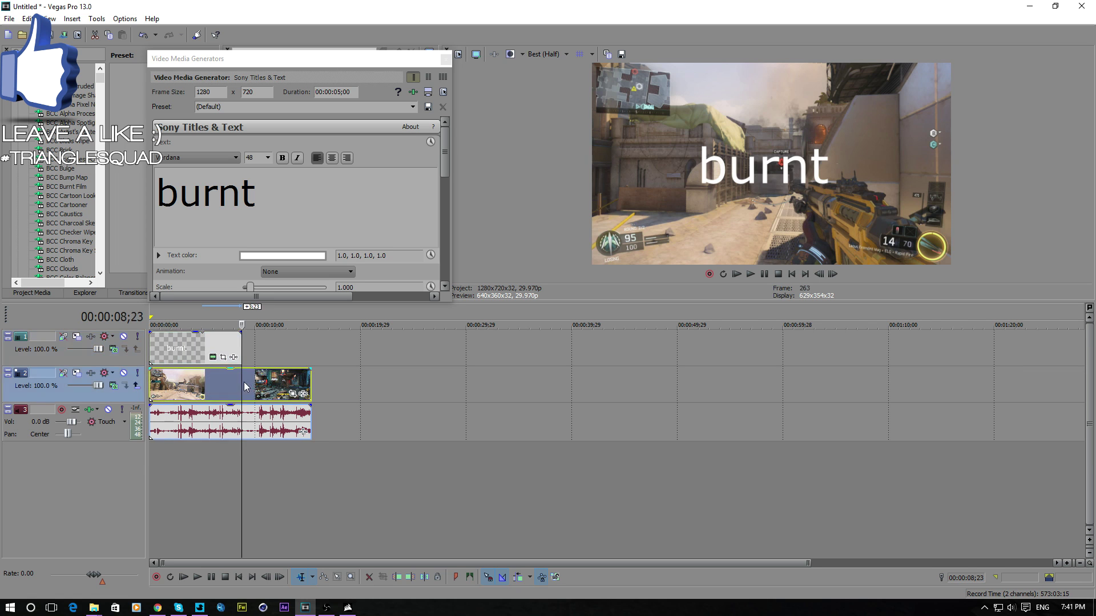
pyautogui.click(184, 350)
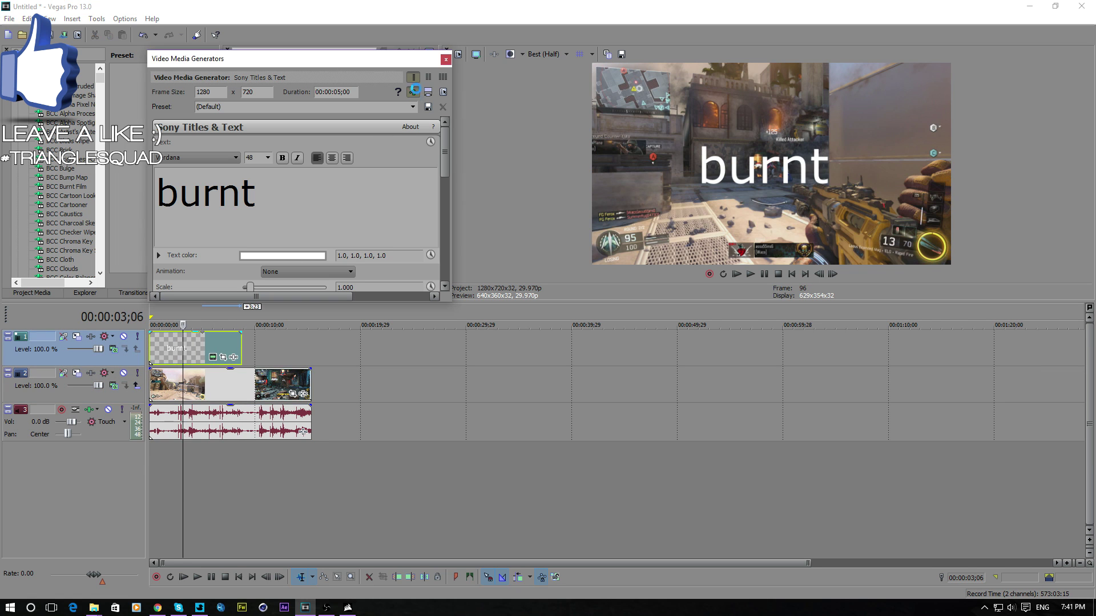
pyautogui.click(413, 92)
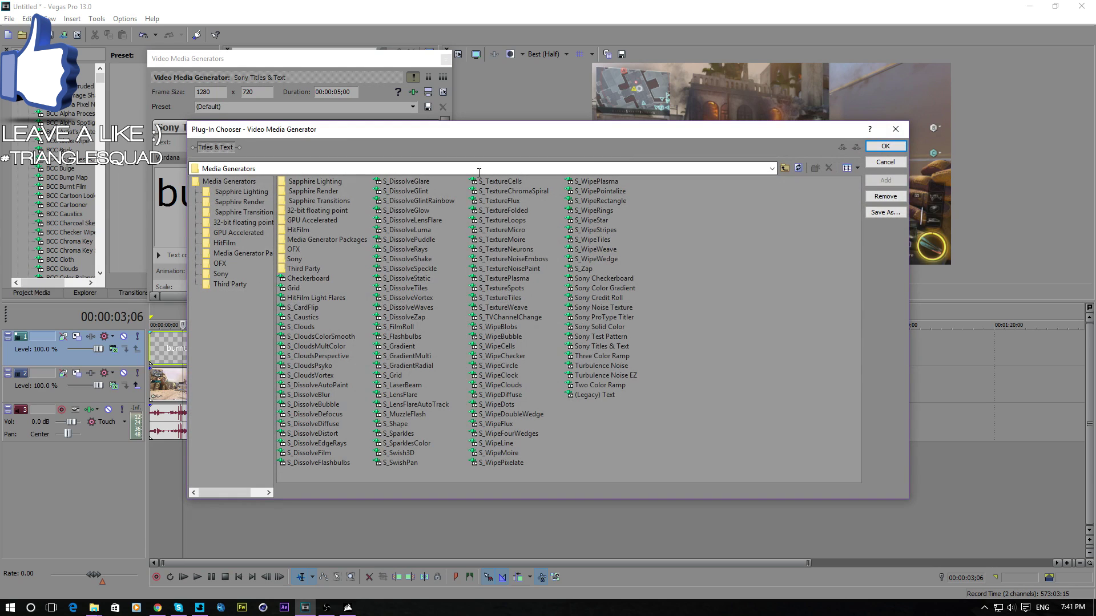
pyautogui.click(895, 129)
# Step: Reapply BCC Burnt Film to the 'burnt' title and replay the burn from near the start
pyautogui.click(234, 357)
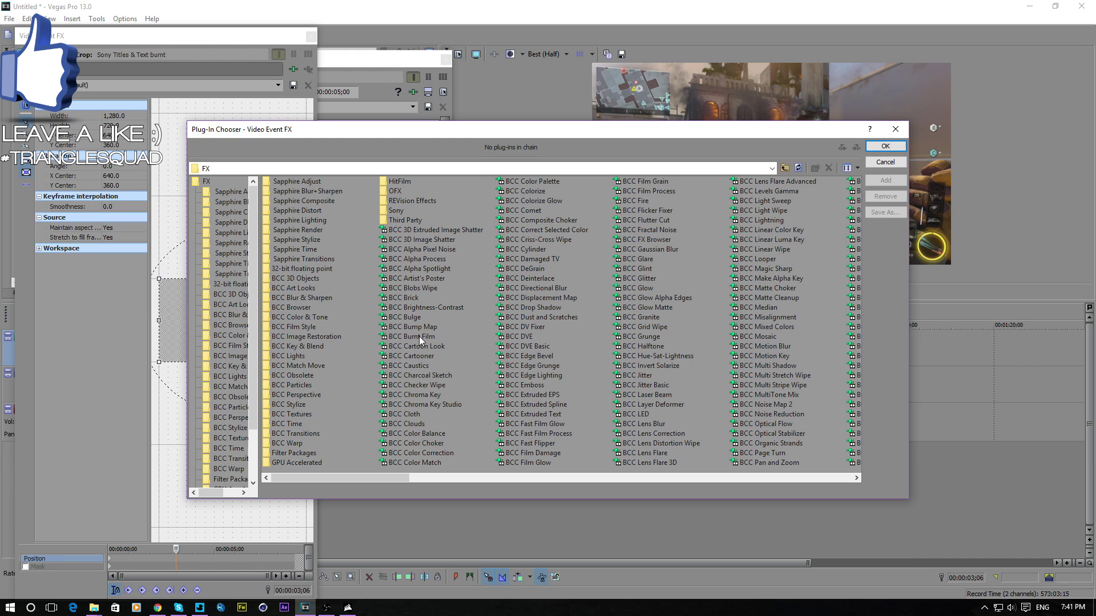
pyautogui.click(419, 337)
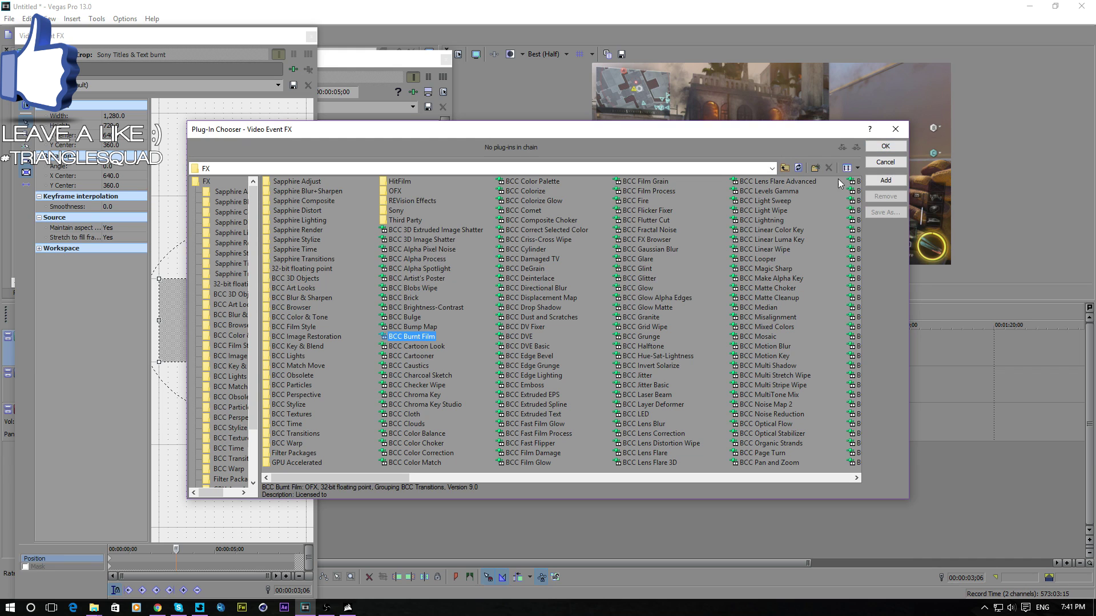
pyautogui.click(885, 180)
pyautogui.click(885, 146)
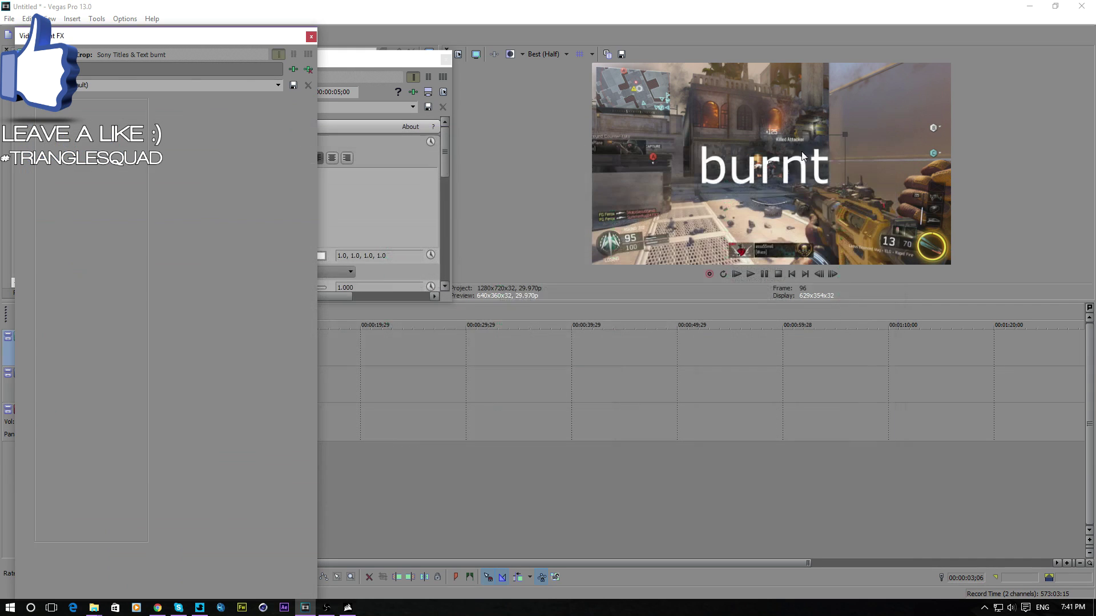
pyautogui.click(311, 36)
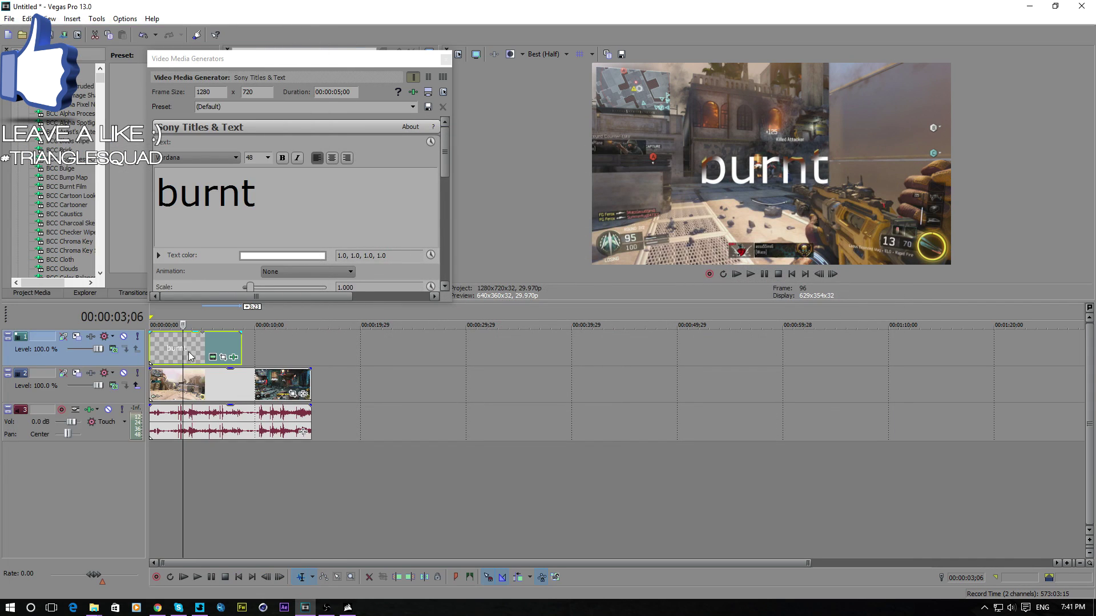
pyautogui.click(202, 348)
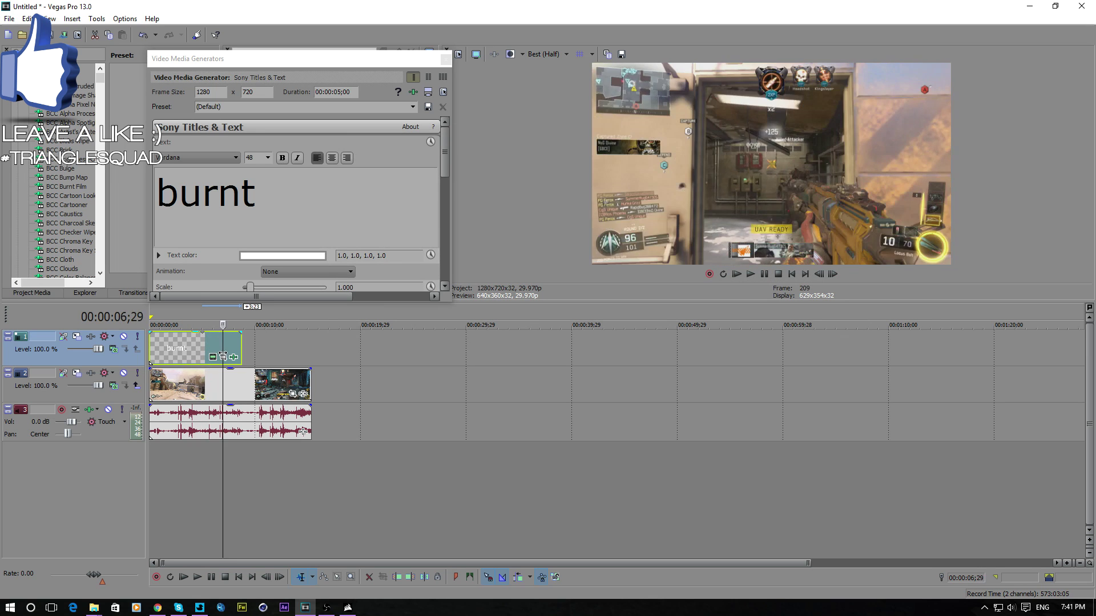
pyautogui.click(163, 352)
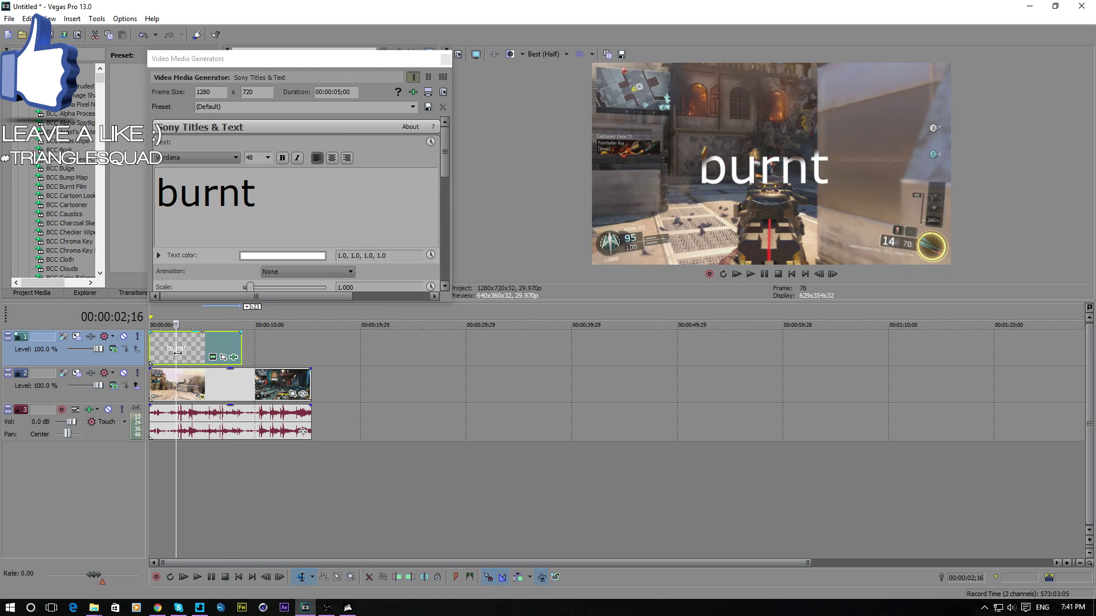